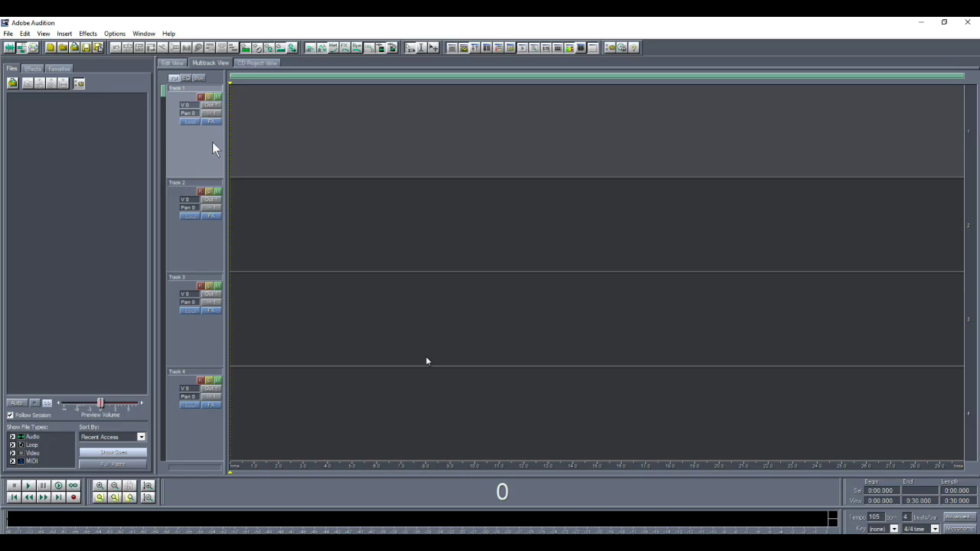
Browse for an audio import to the Health Centered S and W folder under Radio Commercials > Nash Icon Commercials and show the Length column.
click(12, 83)
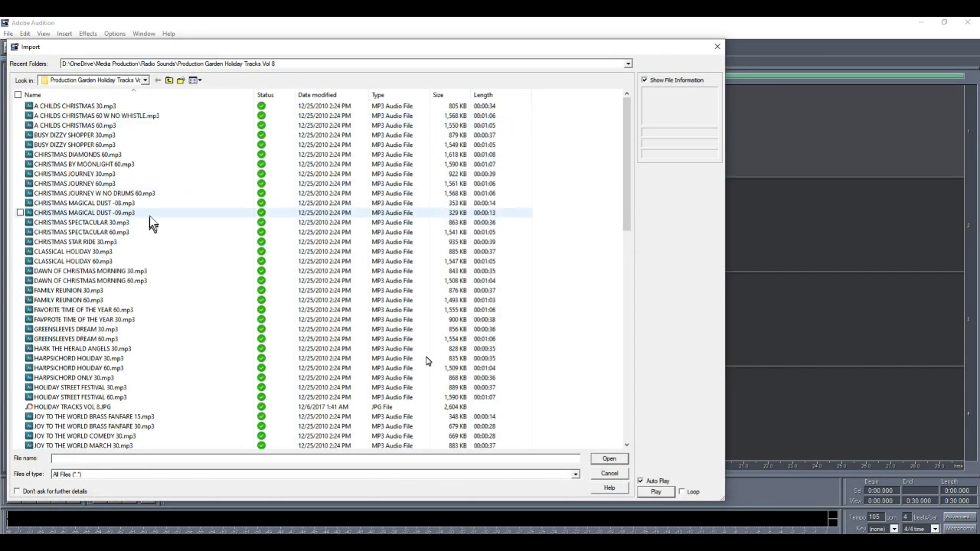
click(144, 80)
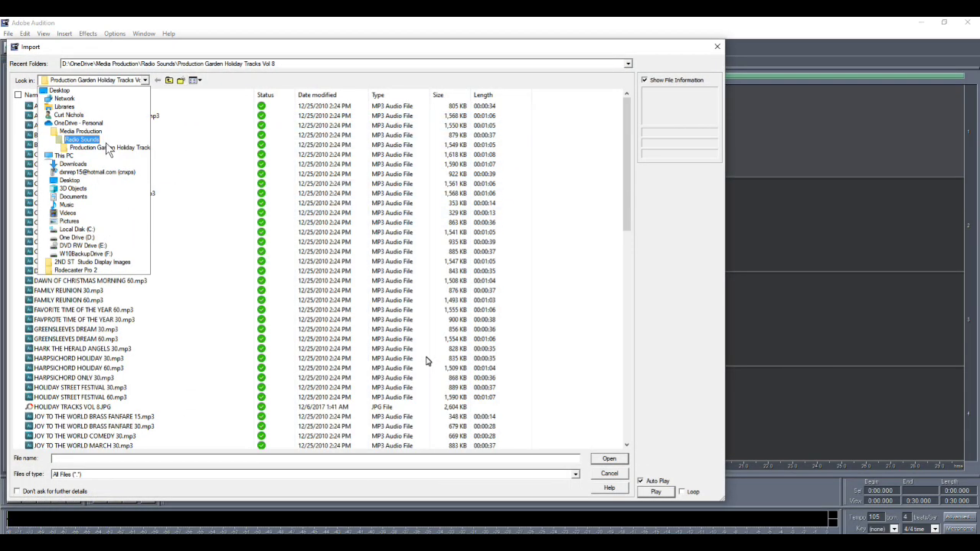
click(98, 133)
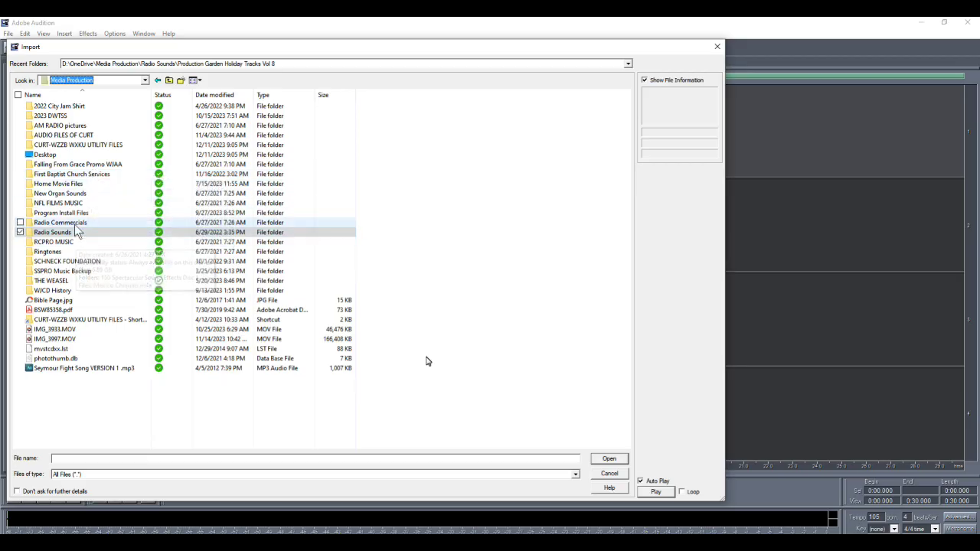
double_click(71, 146)
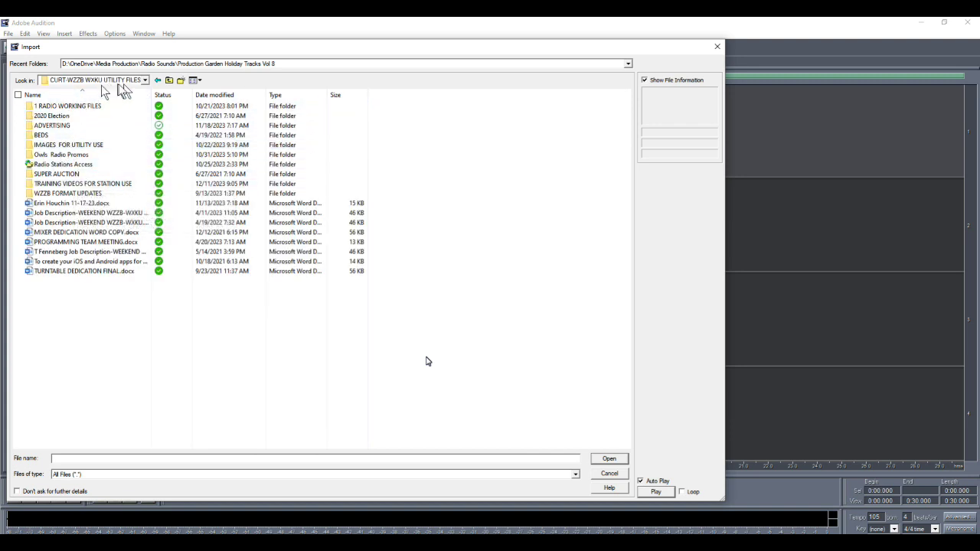
click(168, 81)
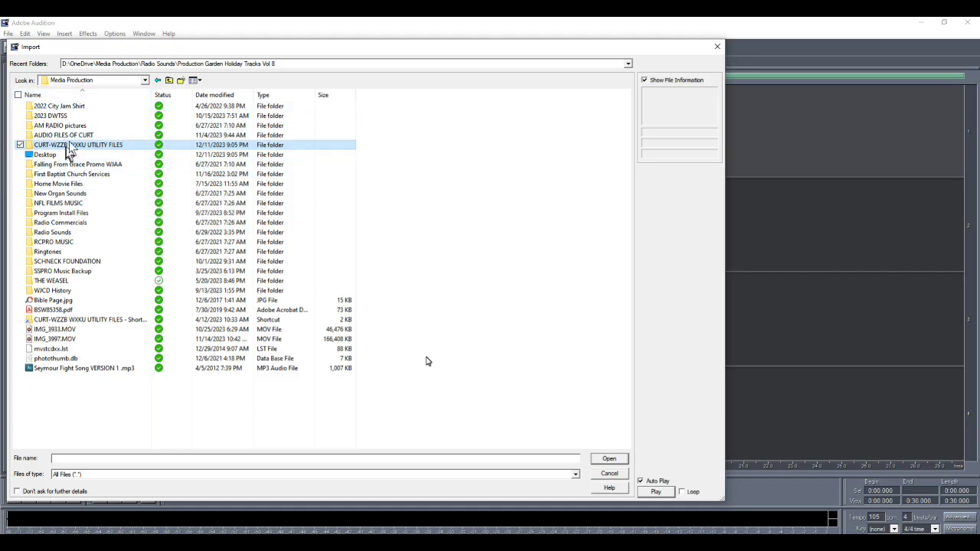
double_click(74, 222)
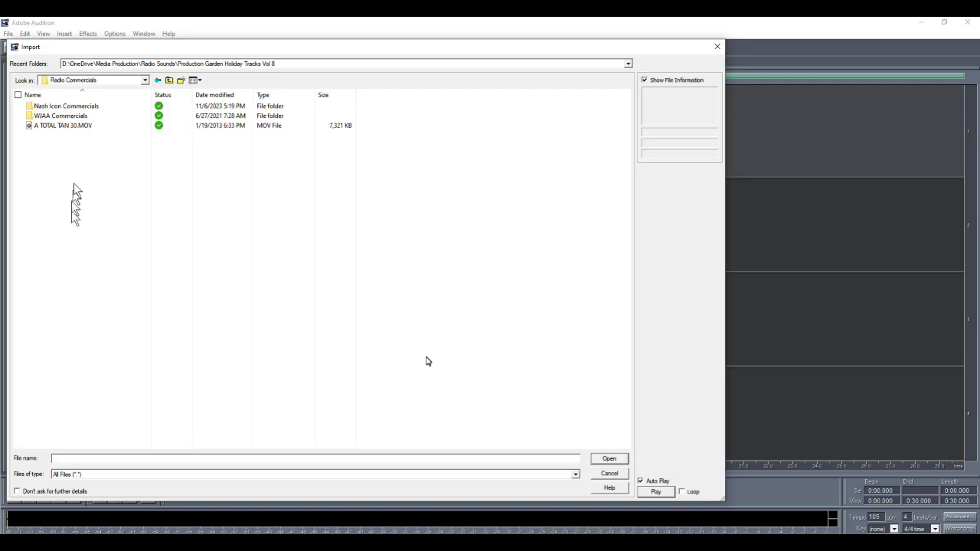
double_click(94, 108)
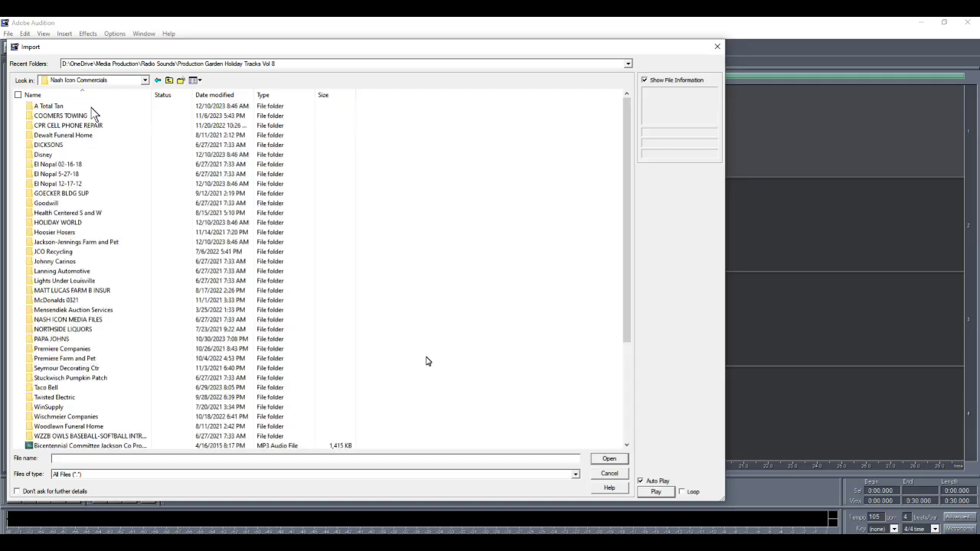
double_click(77, 217)
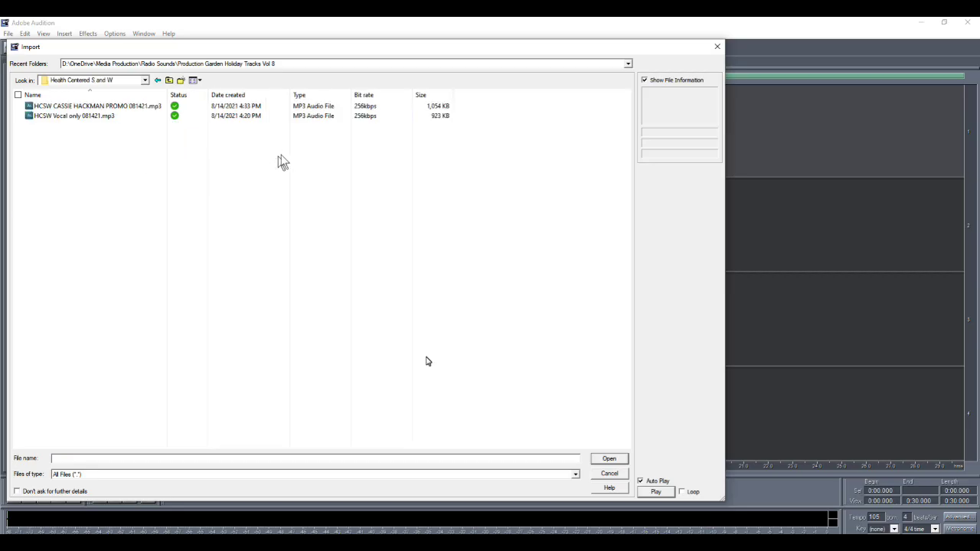
right_click(461, 97)
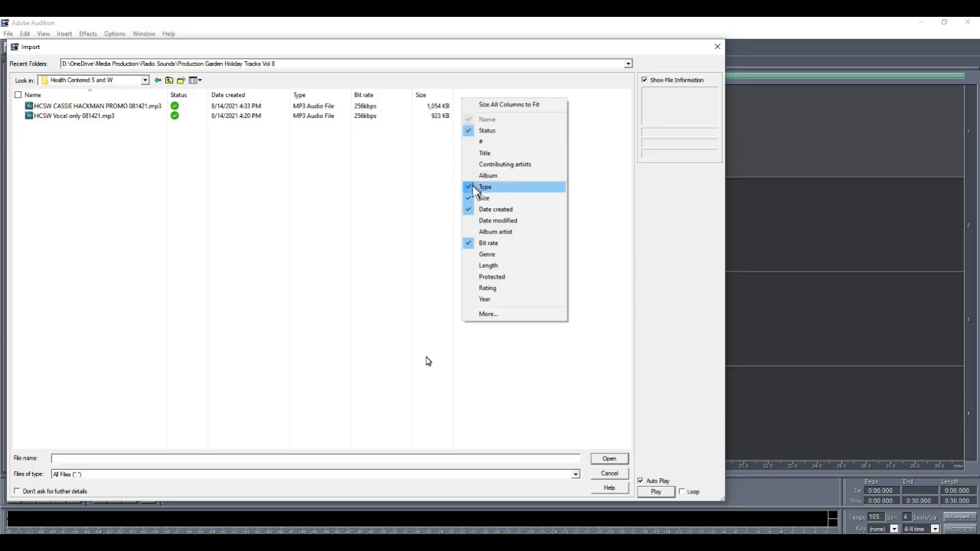
click(469, 268)
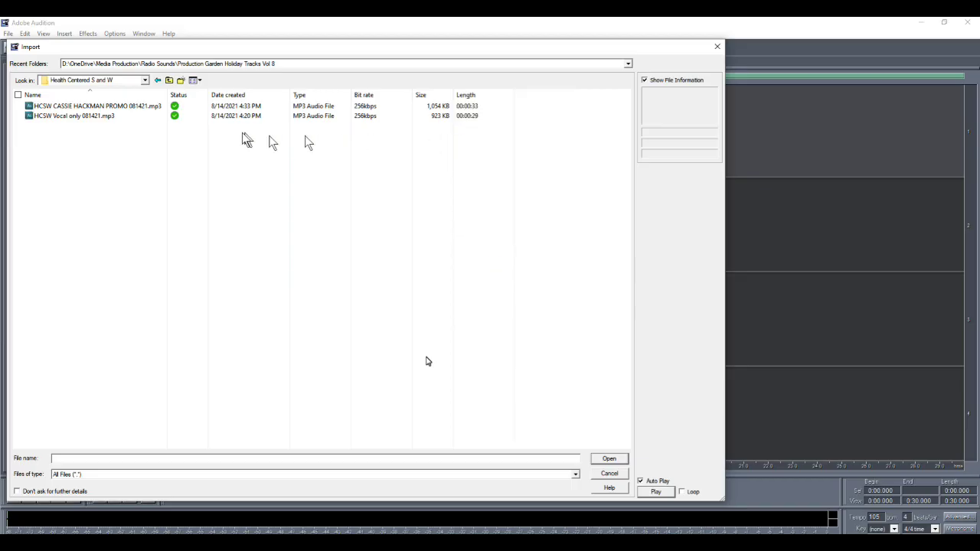
Import the HCSW promo MP3 dated 081421 and place it at the very start of Track 1.
double_click(114, 108)
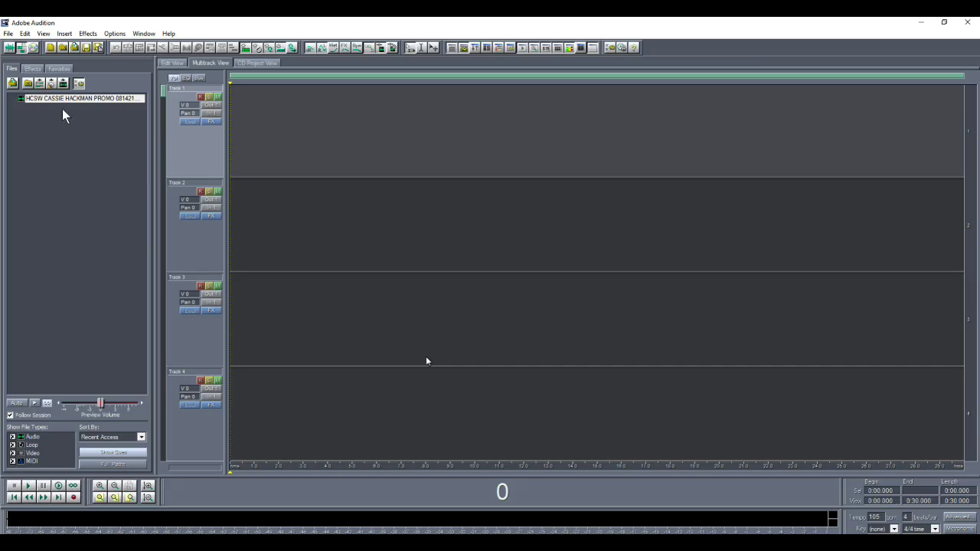
drag(67, 103, 285, 150)
drag(371, 165, 333, 164)
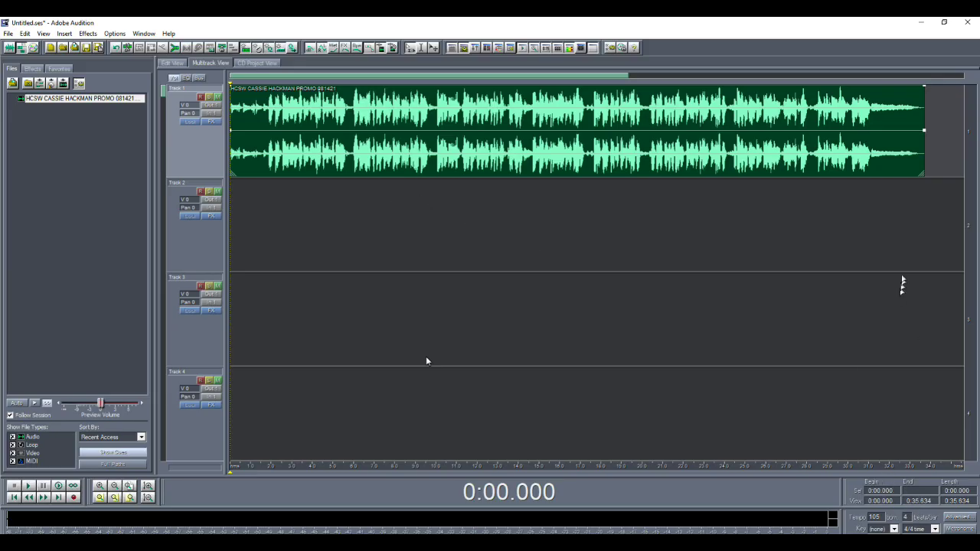
Play the beginning of the promo clip, and play its ending from the 31-second mark.
key(space)
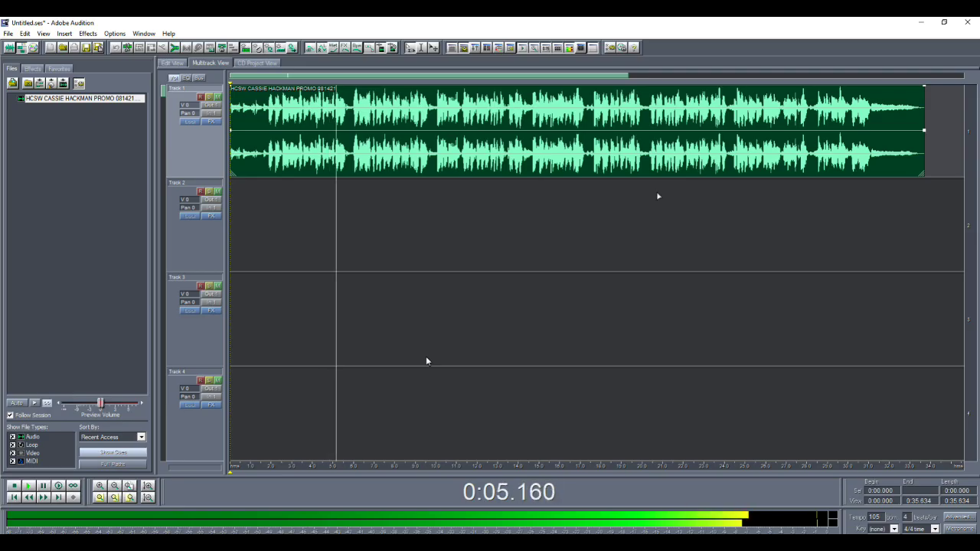
key(space)
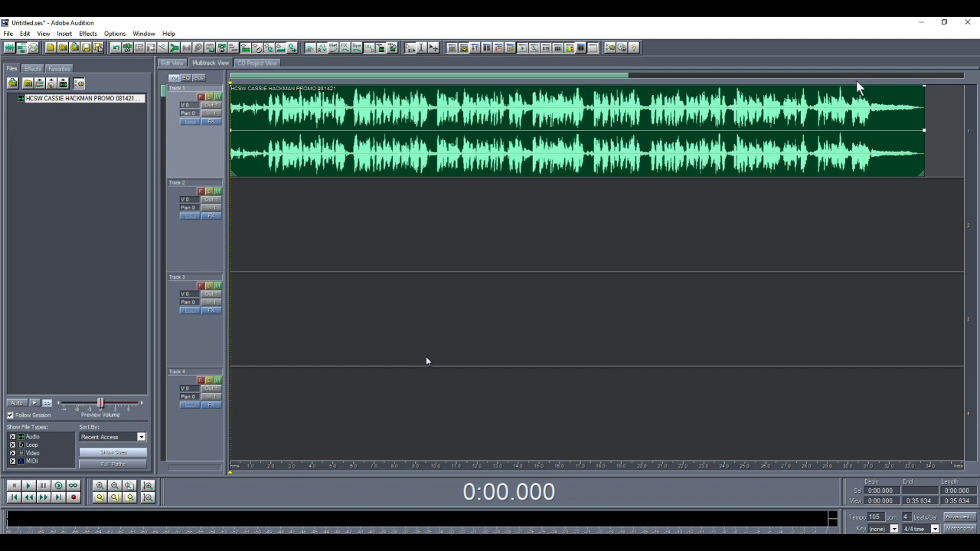
click(869, 235)
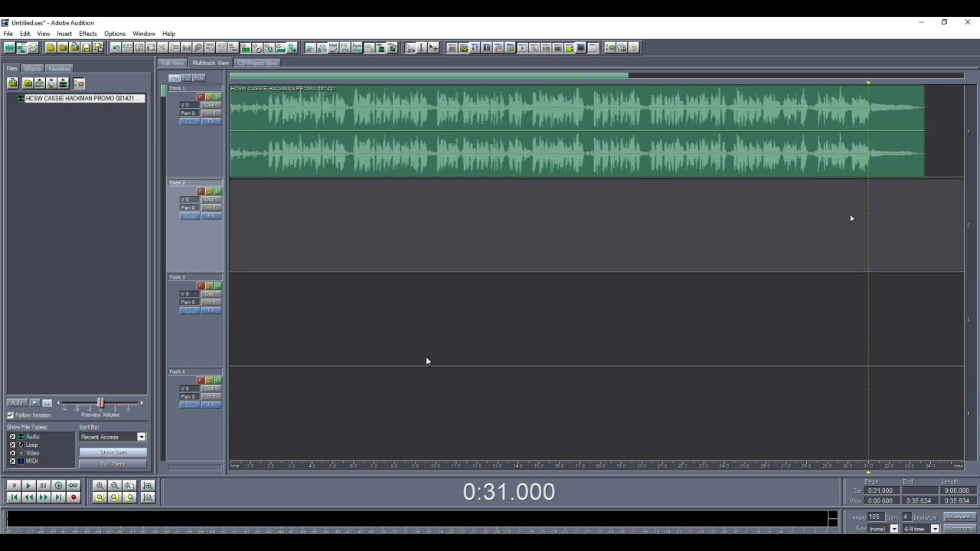
key(space)
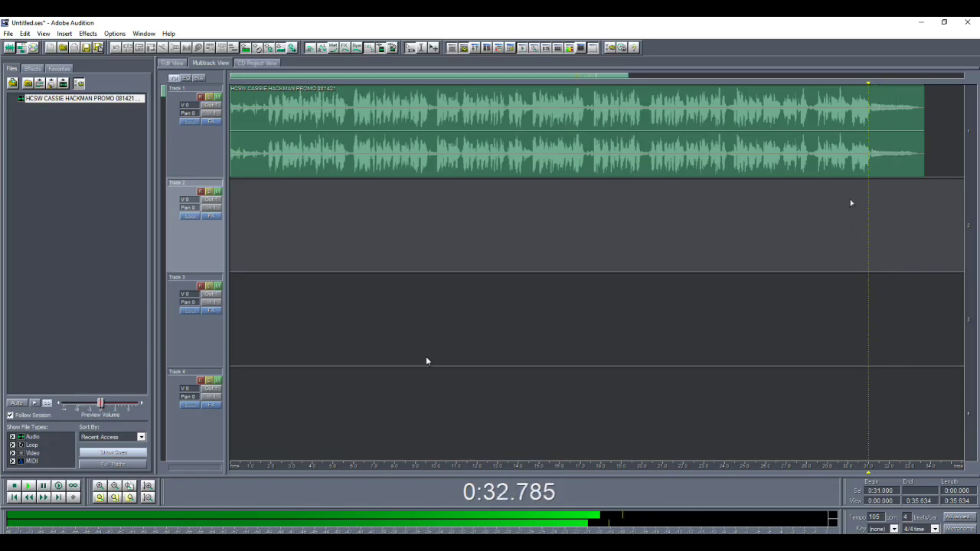
key(space)
Trim the promo clip's end to about 32.2 seconds and fade out its tail by lowering the end of the volume envelope.
click(917, 100)
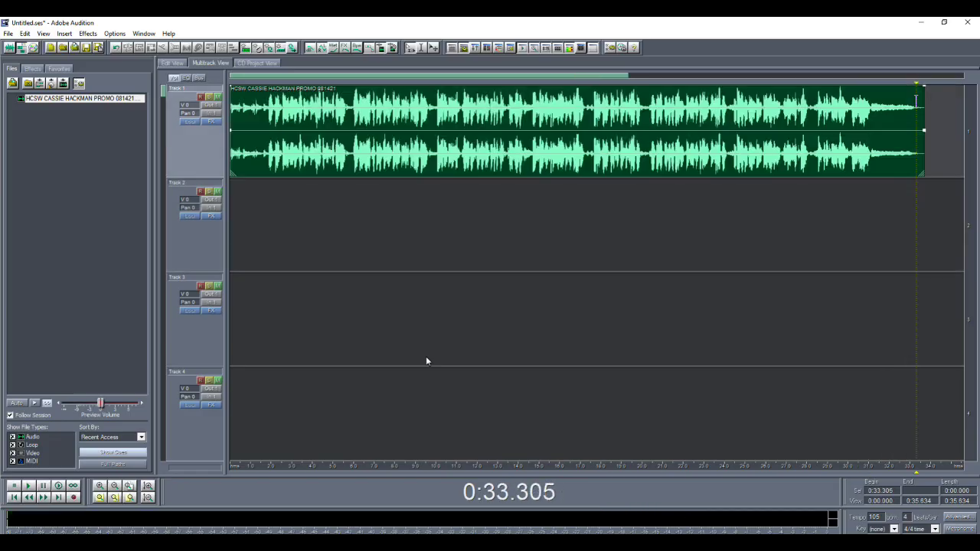
drag(925, 100, 894, 103)
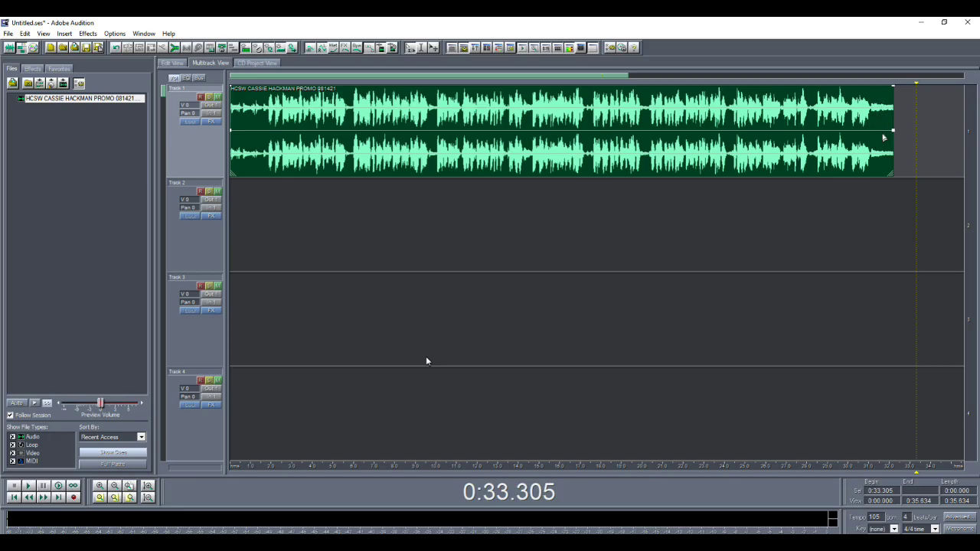
click(874, 130)
click(894, 136)
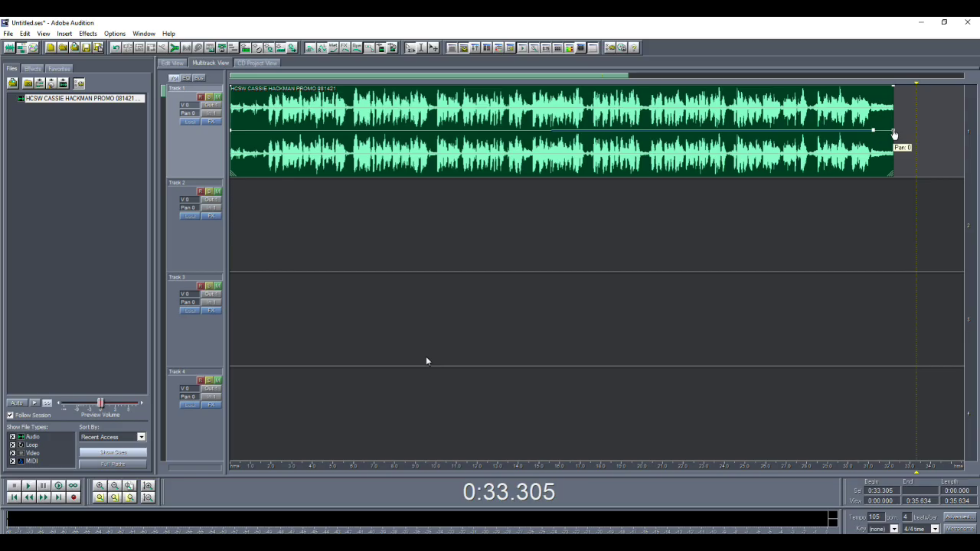
drag(880, 141, 879, 125)
drag(894, 92, 895, 173)
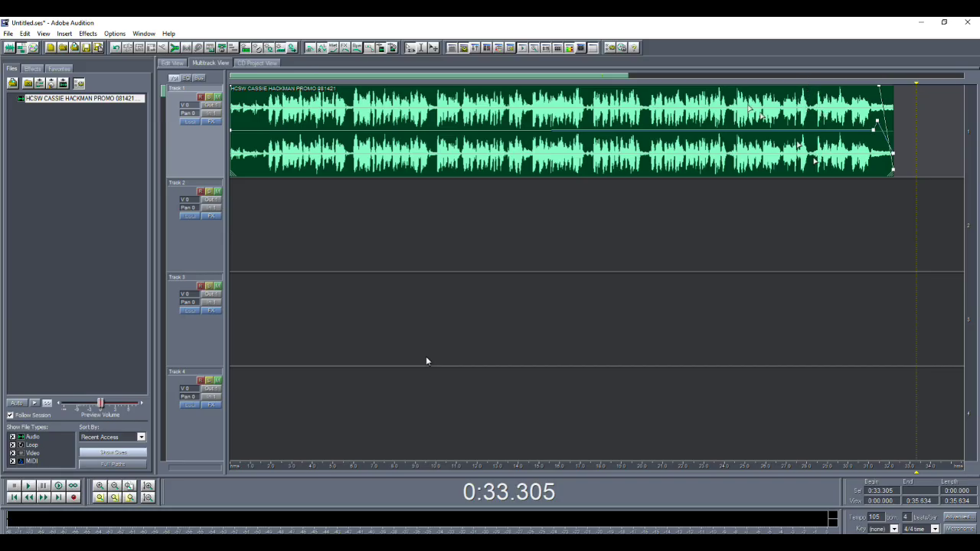
Play the clip's ending from about 27.8 seconds to check the fade-out.
click(801, 102)
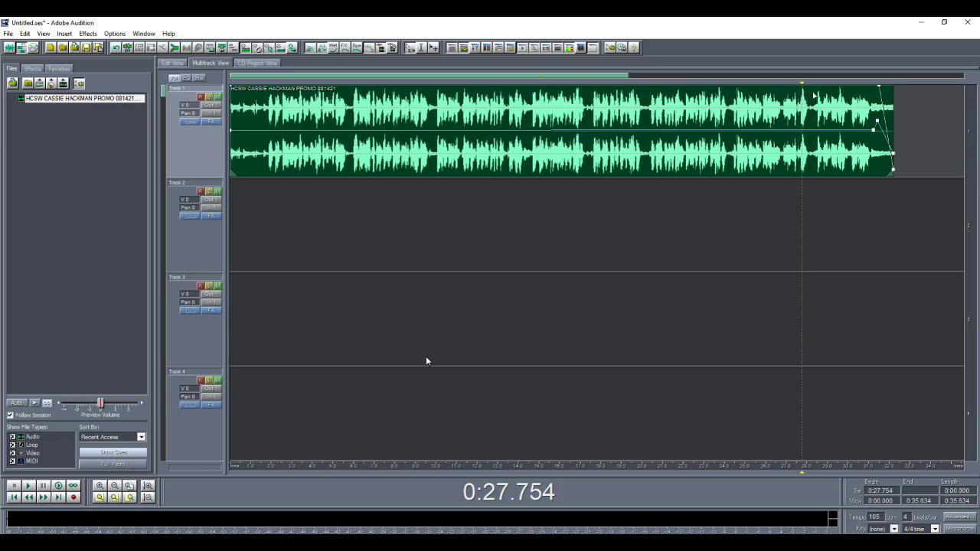
key(space)
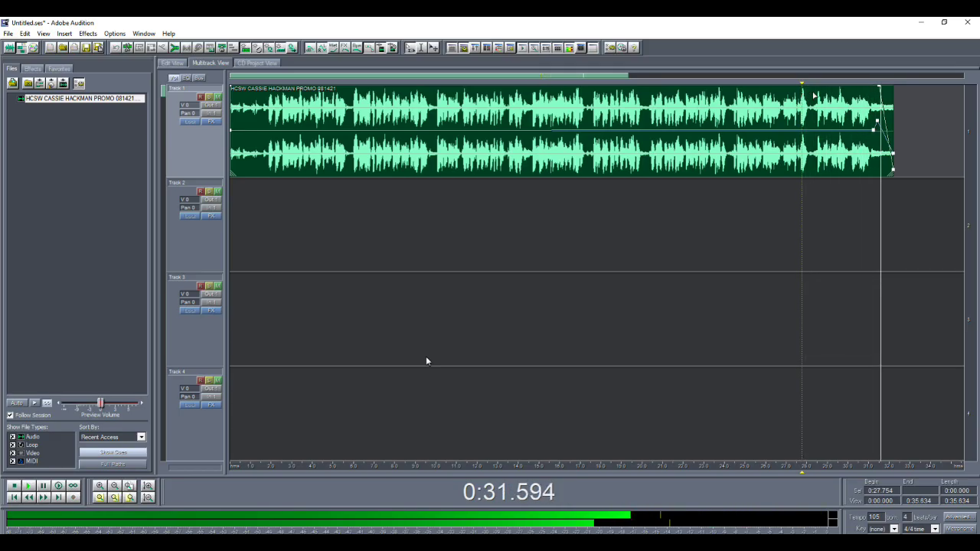
key(space)
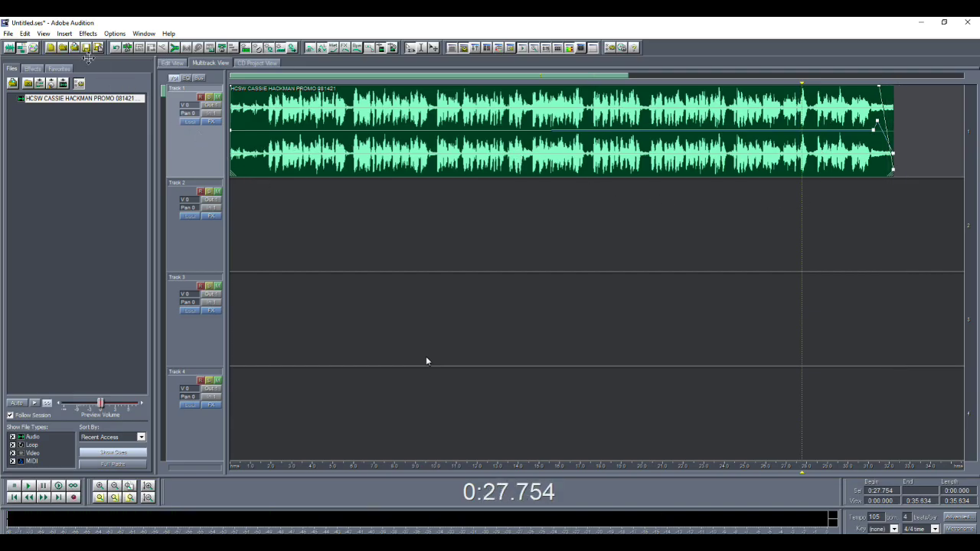
Mix down all audio clips of the session to a single stereo file.
click(25, 34)
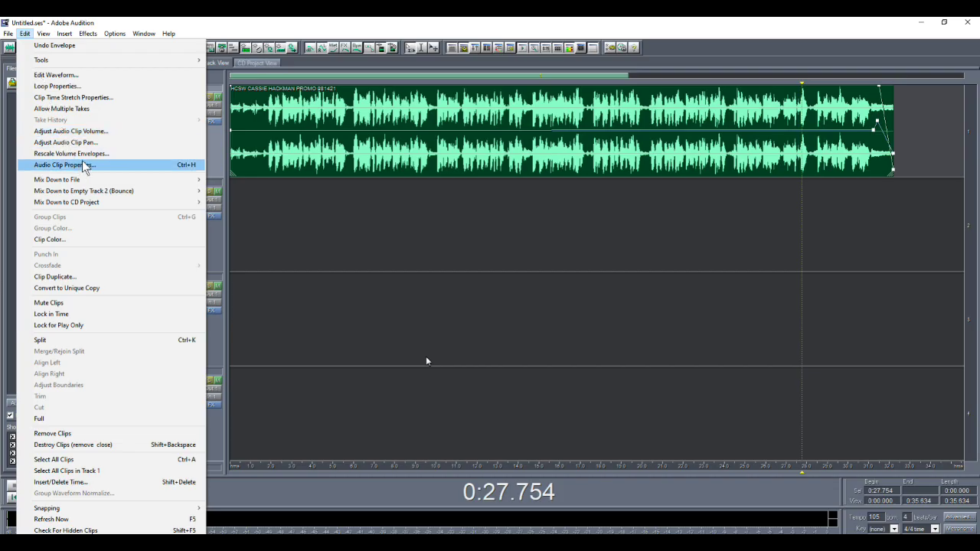
mouse_move(145, 181)
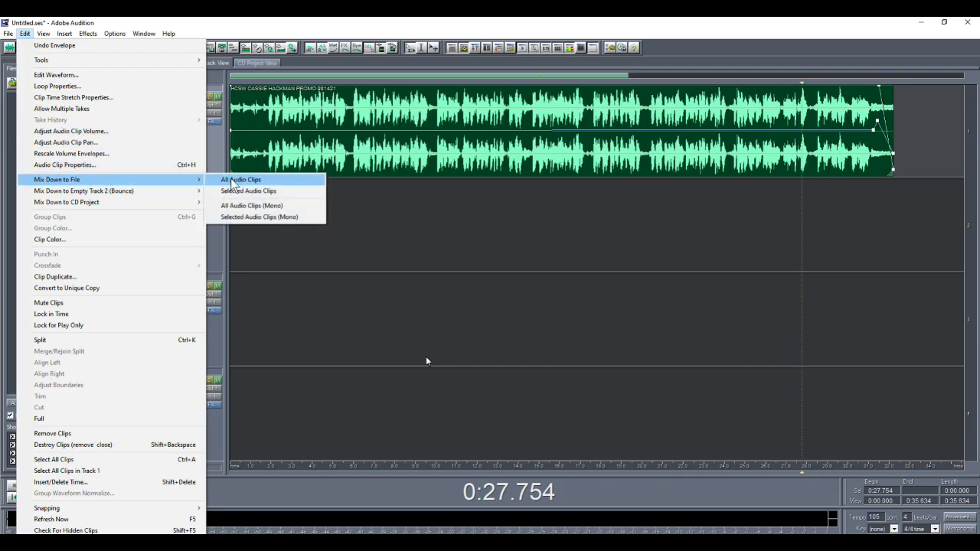
click(238, 180)
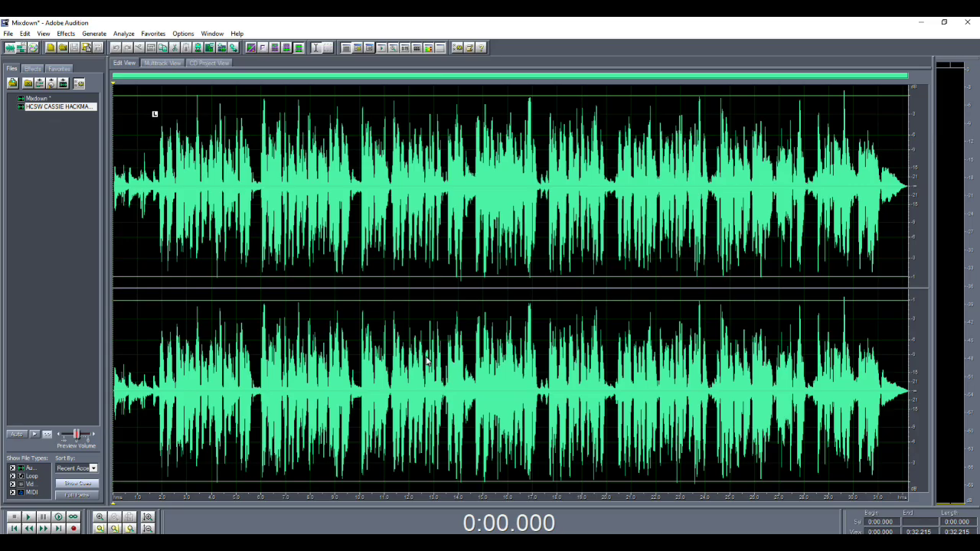
Time-stretch the mixdown to a length of 30.000 seconds with the Stretch effect, preserving pitch at high precision, and play it.
click(67, 35)
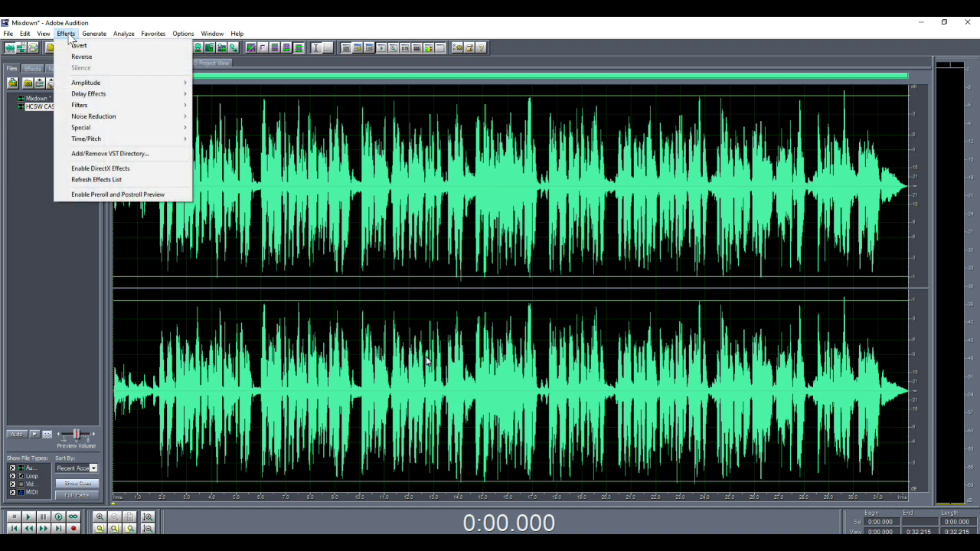
mouse_move(88, 139)
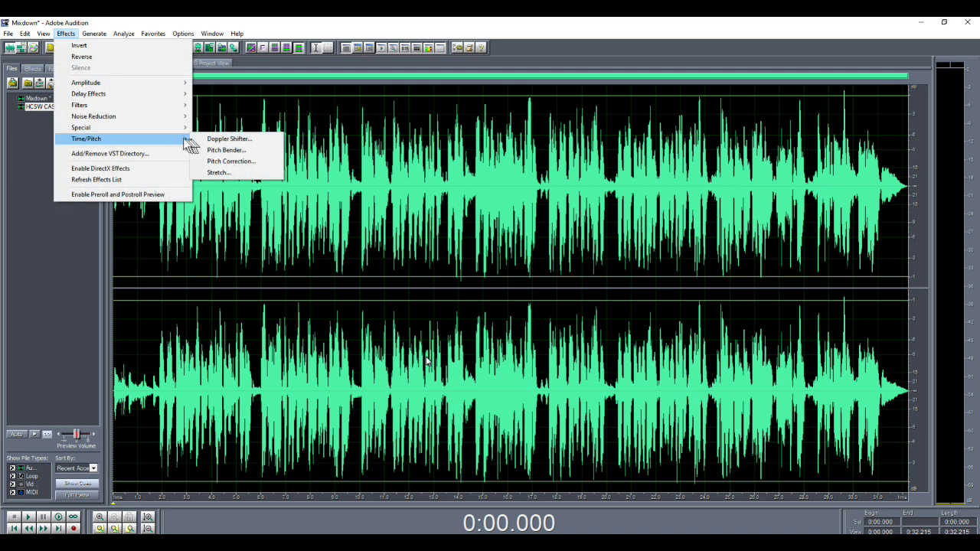
click(217, 174)
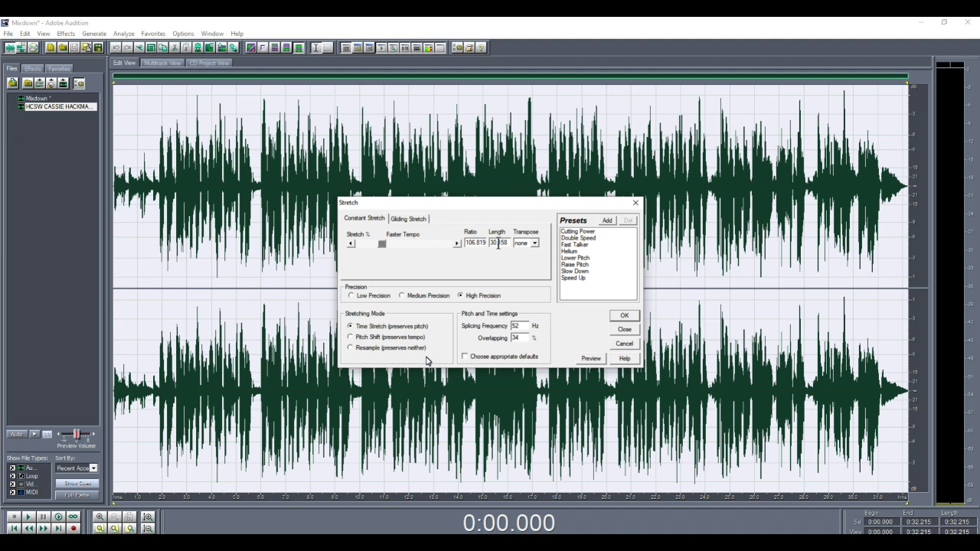
drag(499, 242, 508, 243)
text(000)
click(625, 317)
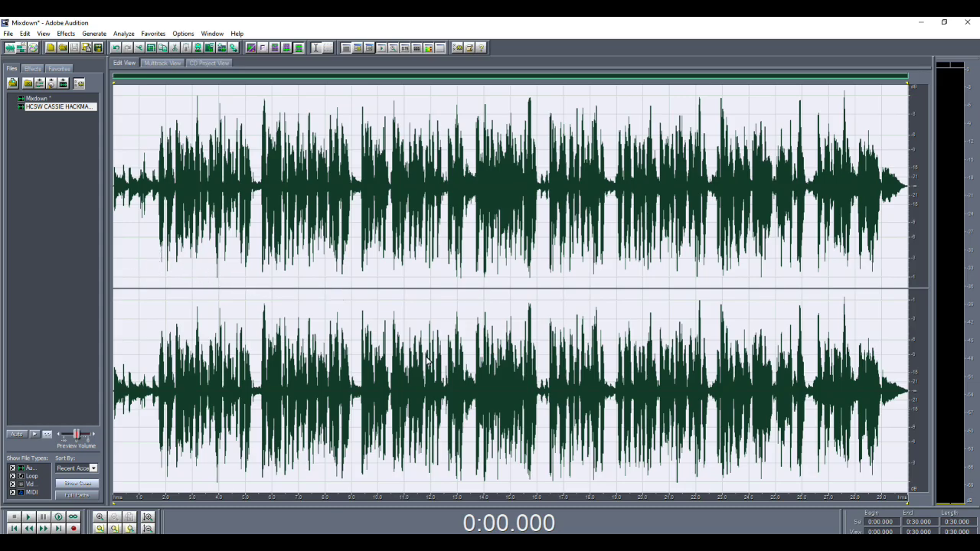
key(space)
Lower the level of the whole mixdown by applying -1.5 dB of constant amplification to both channels.
click(66, 34)
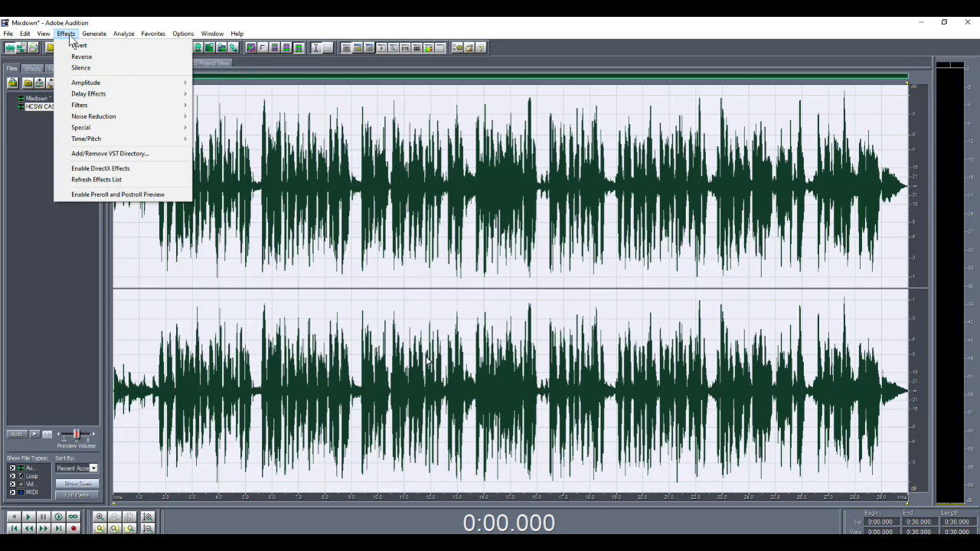
mouse_move(124, 84)
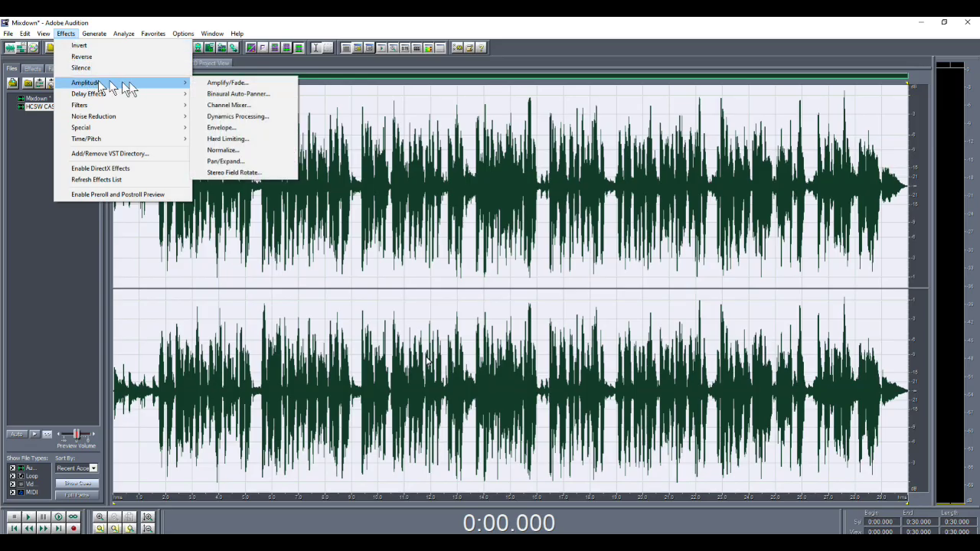
click(210, 86)
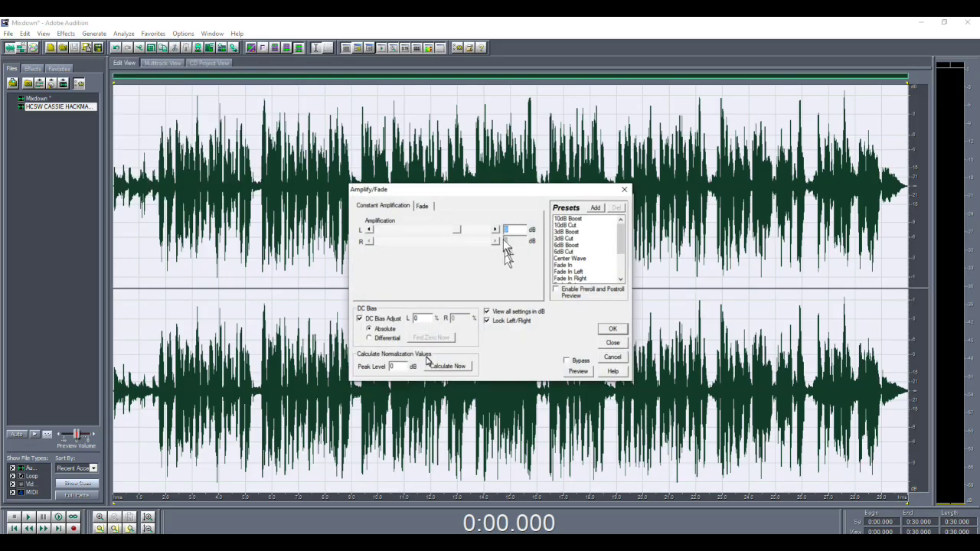
text(1)
key(BackSpace)
text(-1.5)
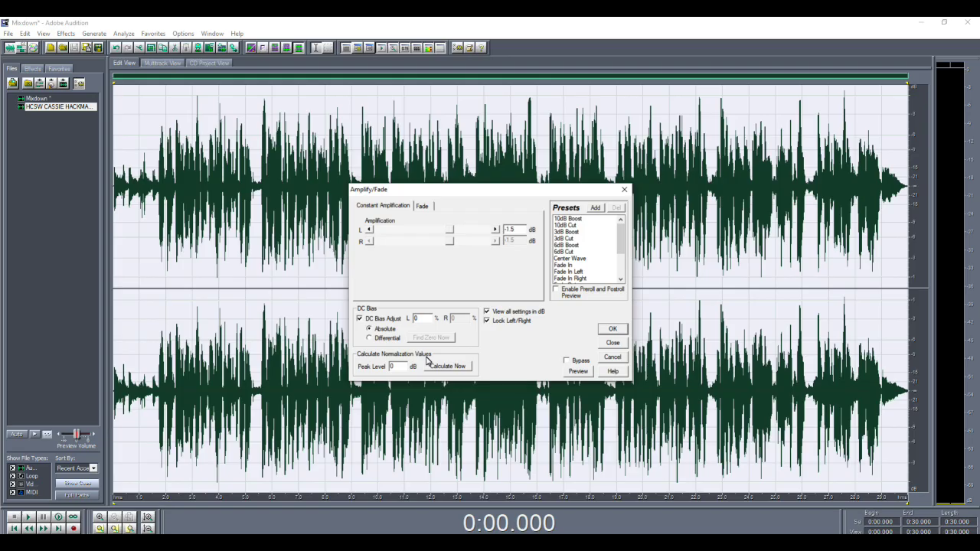
click(611, 329)
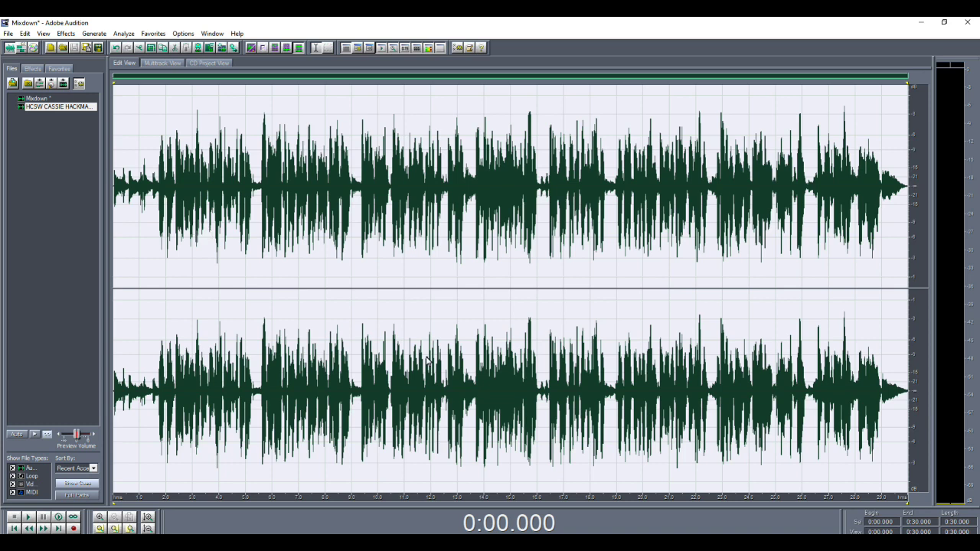
Play the mixdown from about 2.8 seconds to check its level.
click(187, 227)
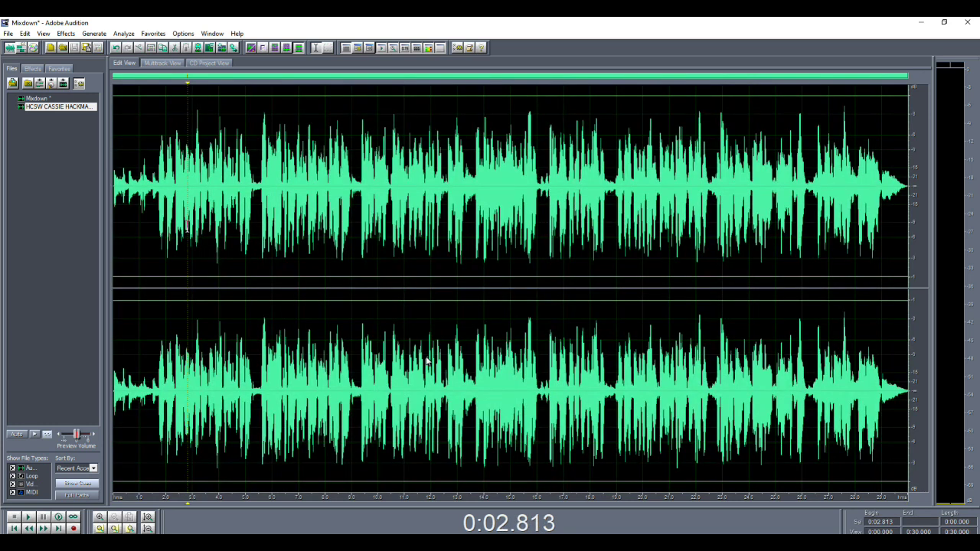
key(space)
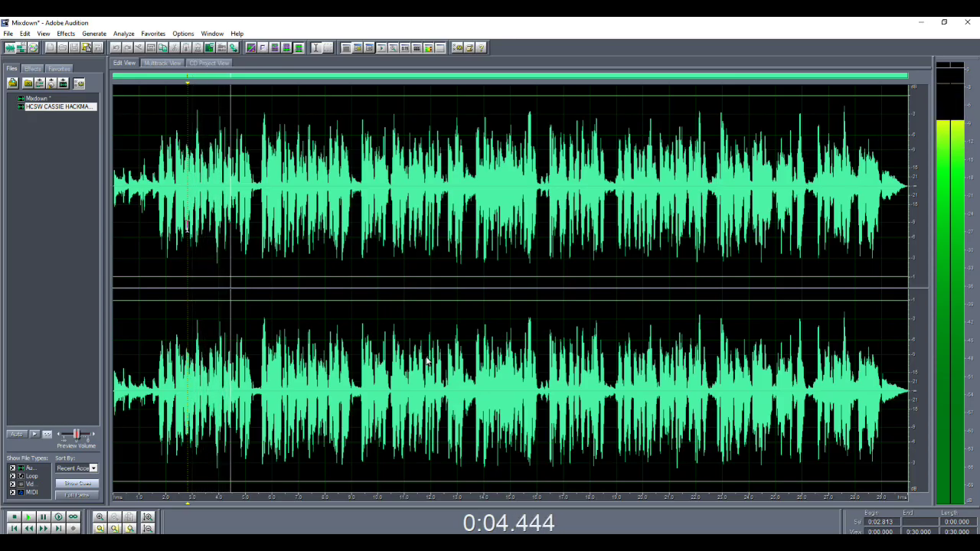
key(space)
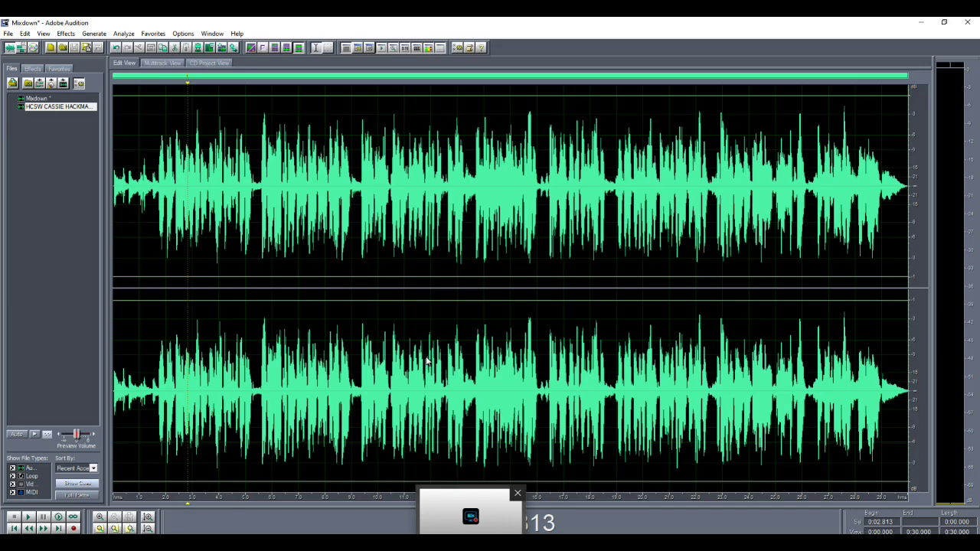
key(alt+Tab)
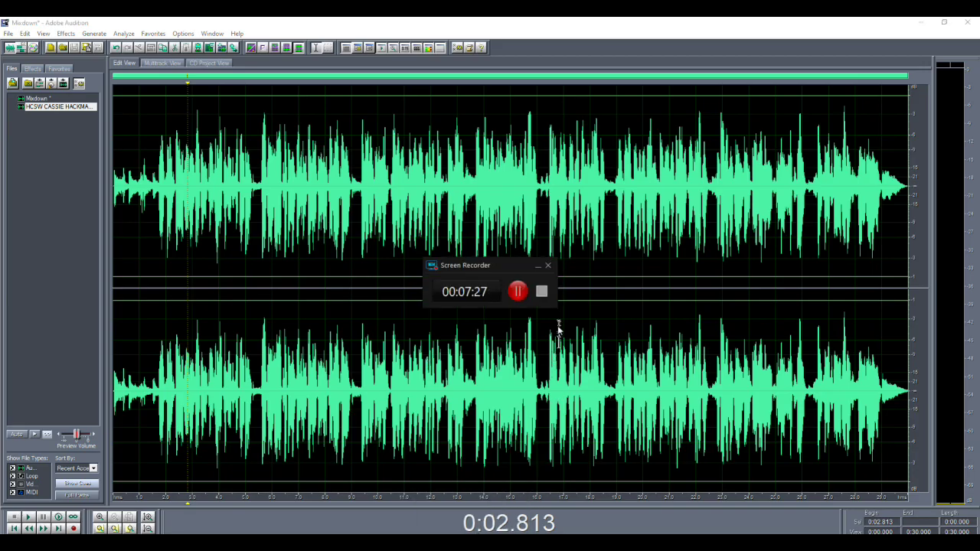